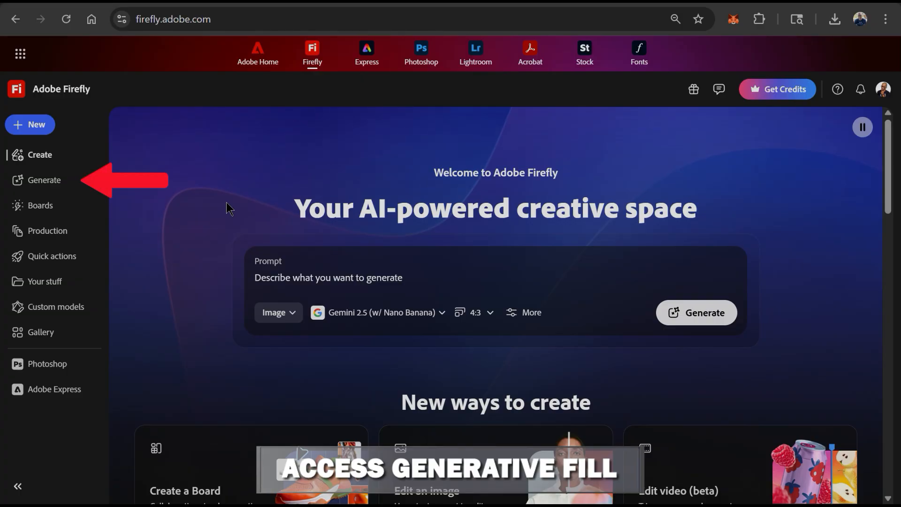
- Open the Generative fill feature from the image generation features
left_click(59, 183)
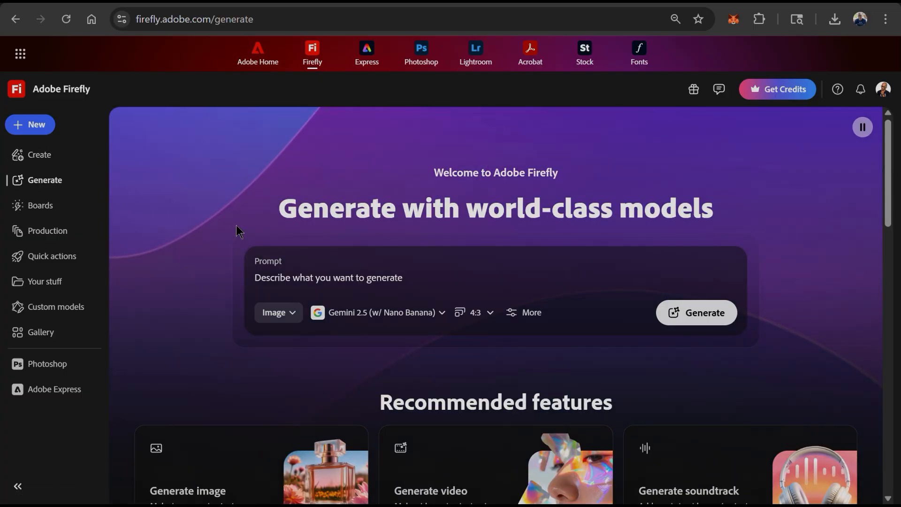
scroll(239, 230, "down", 4)
scroll(238, 230, "down", 6)
scroll(238, 233, "up", 2)
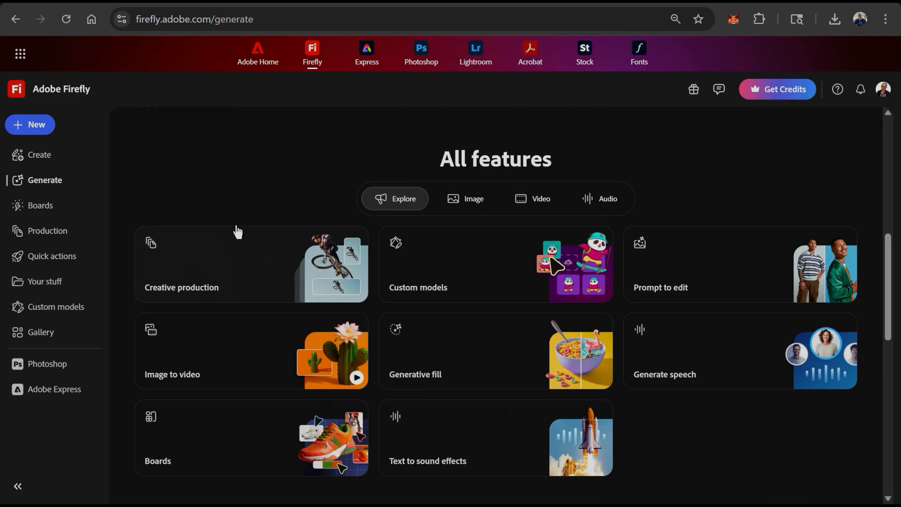
left_click(469, 214)
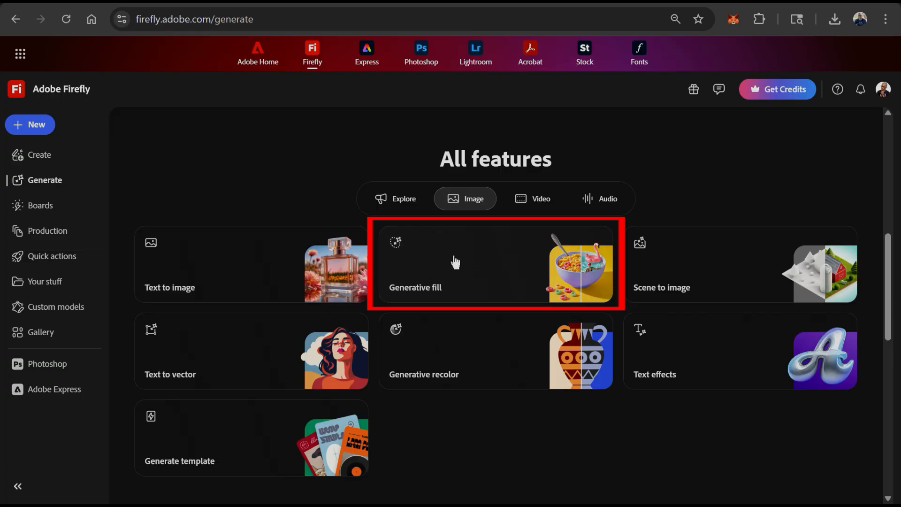
left_click(493, 265)
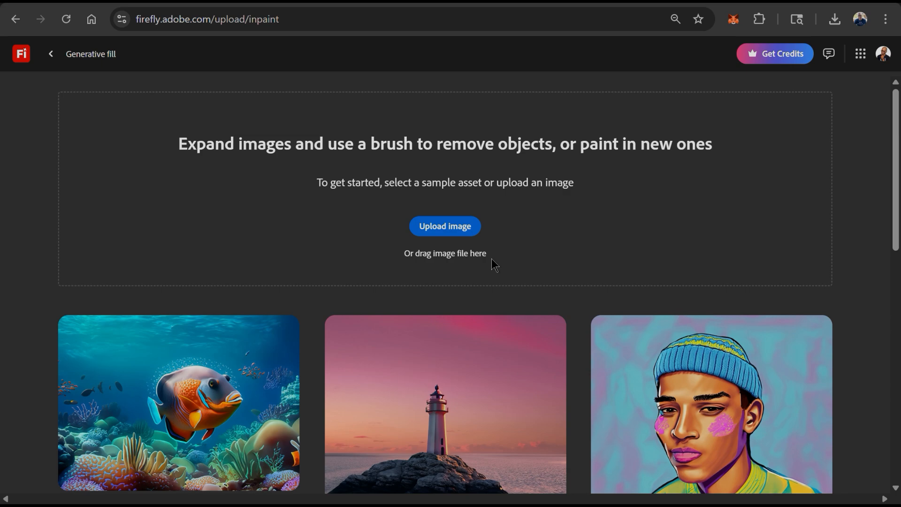
- Upload the bedroom photo for Generative fill and dismiss the introductory notice about generating images
left_click(462, 228)
left_click(56, 127)
double_click(146, 117)
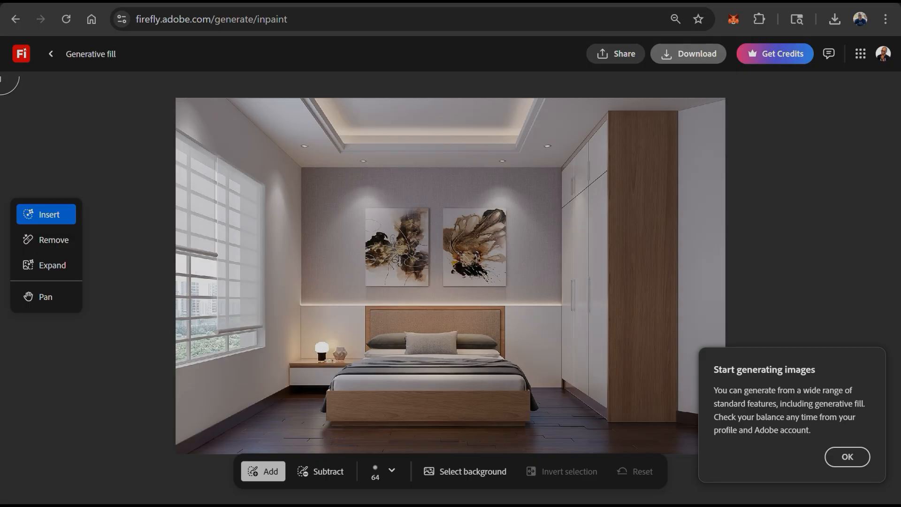
left_click(845, 464)
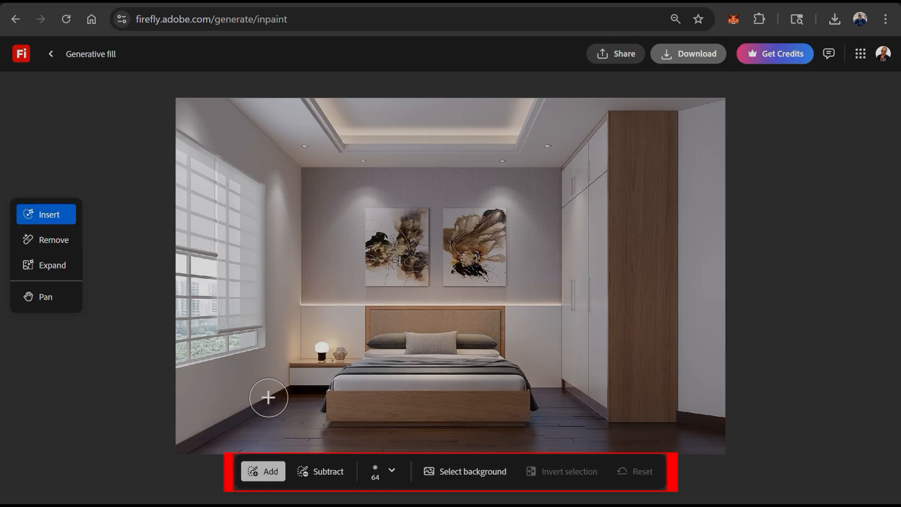
- Set the brush size to 19 px and paint a floor-lamp-shaped area between the bed and the wardrobe
left_click(388, 476)
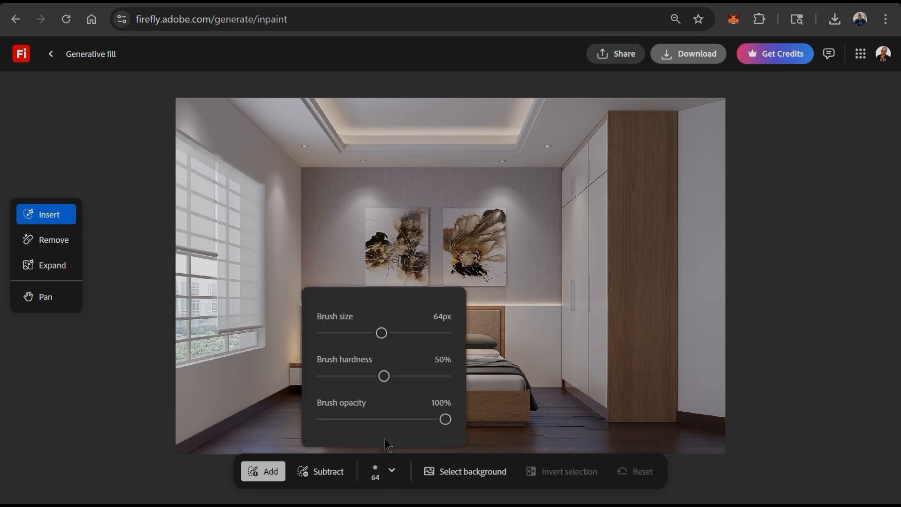
left_click_drag(380, 333, 333, 335)
left_click(546, 382)
mouse_move(548, 386)
left_mouse_down()
mouse_move(540, 285)
mouse_move(527, 292)
mouse_move(532, 277)
mouse_move(542, 281)
mouse_move(538, 272)
mouse_move(557, 297)
mouse_move(547, 286)
mouse_move(557, 284)
mouse_move(537, 294)
mouse_move(548, 313)
mouse_move(552, 391)
left_mouse_up()
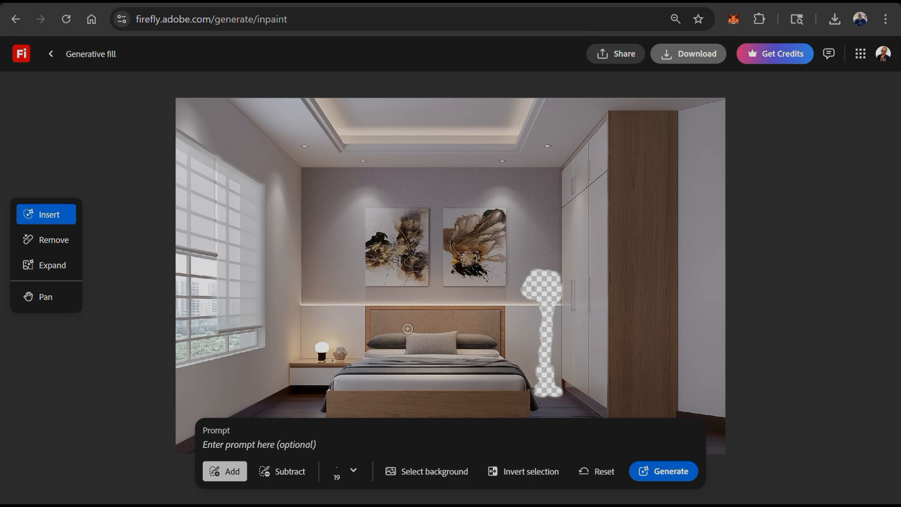
- Generate a fill for the painted area with the prompt "Add a modern style lamp"
left_click(383, 440)
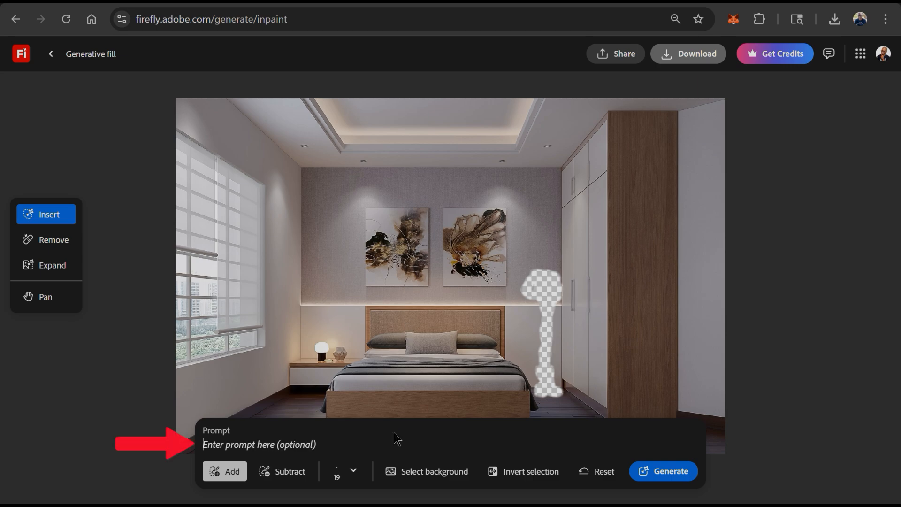
type("Add")
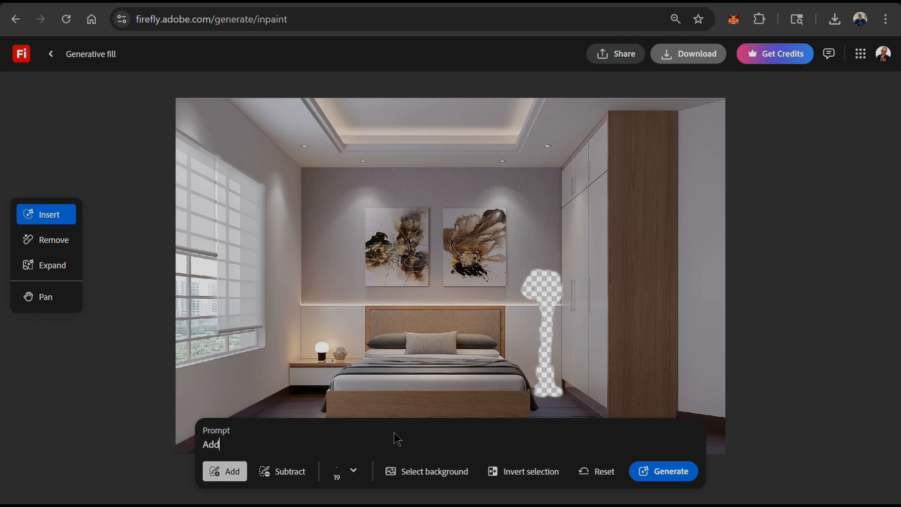
type(" a modern style lamp")
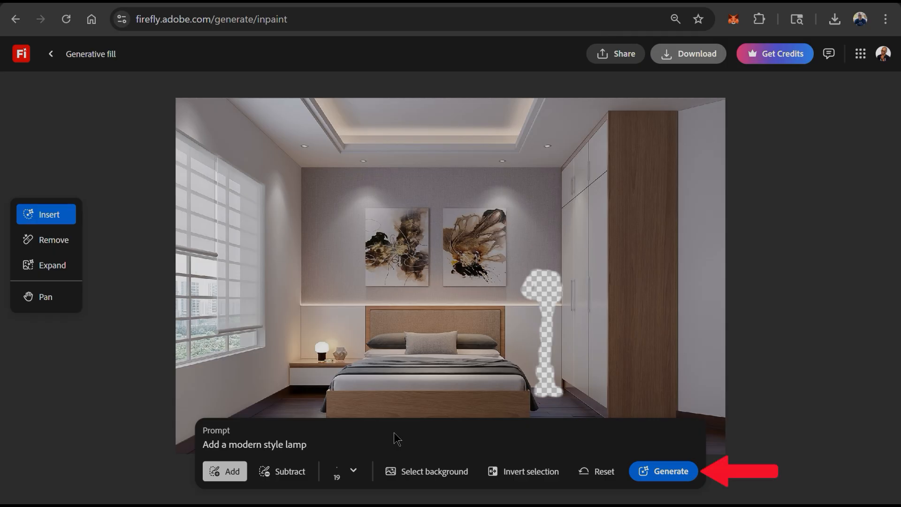
left_click(670, 471)
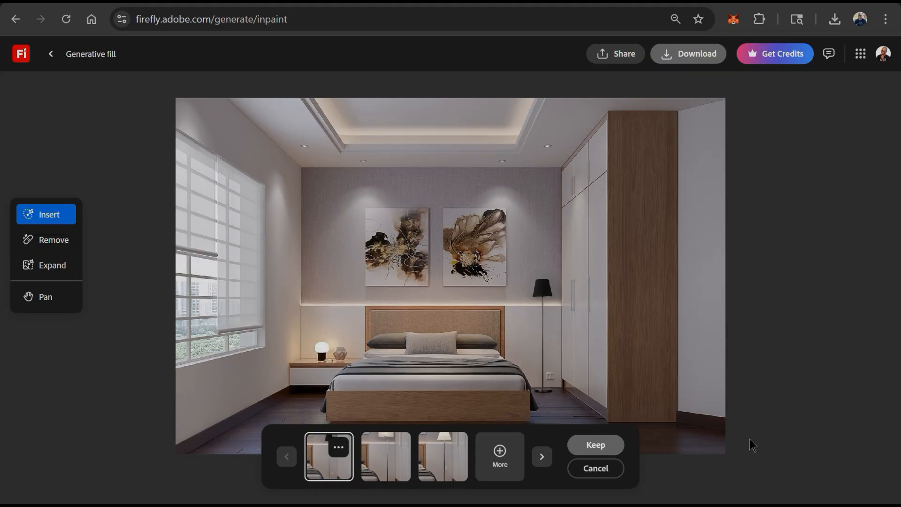
- Compare the three lamp variations and keep the first one with the black shade
left_click(396, 453)
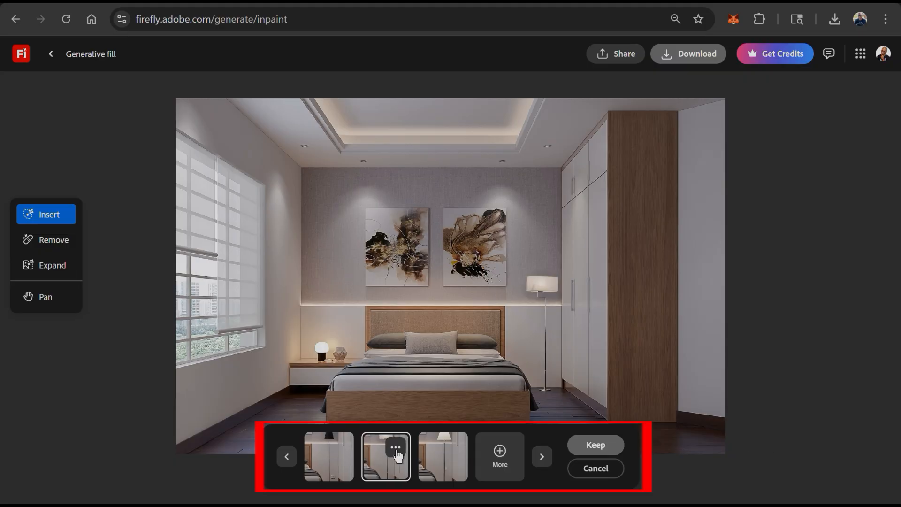
left_click(440, 464)
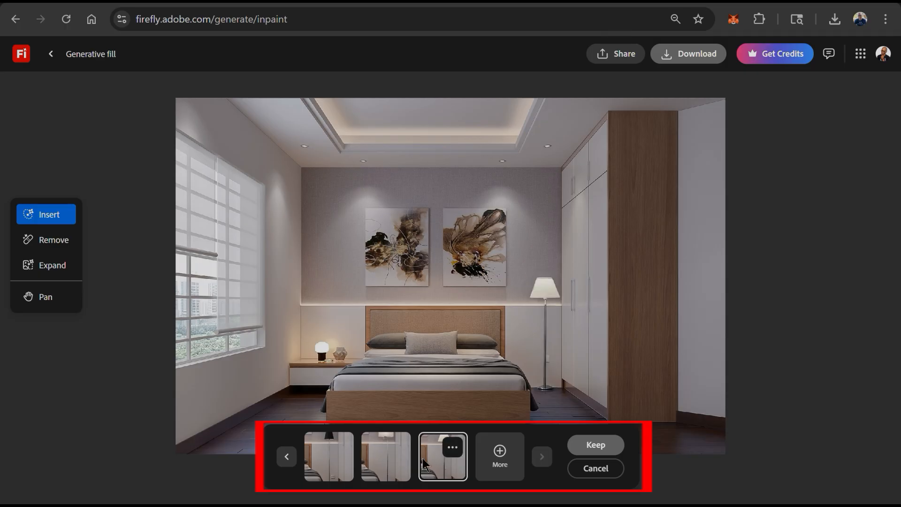
left_click(324, 469)
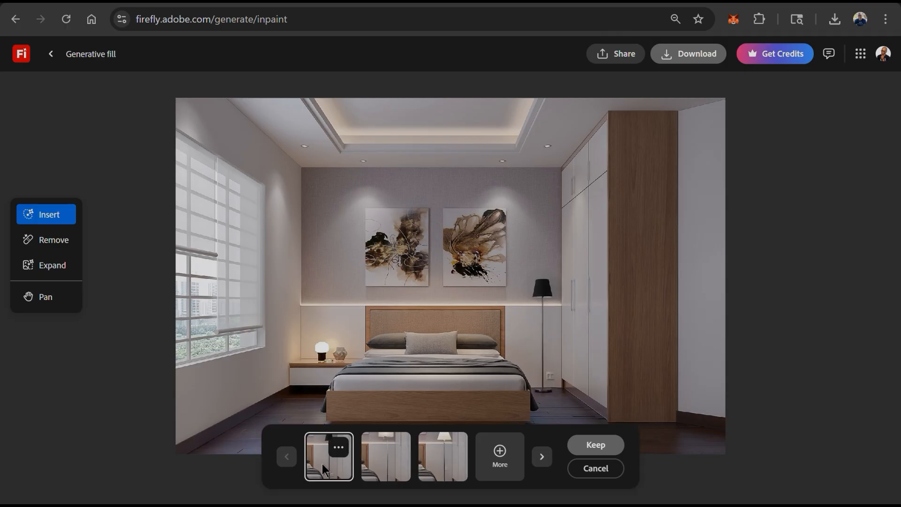
left_click(587, 451)
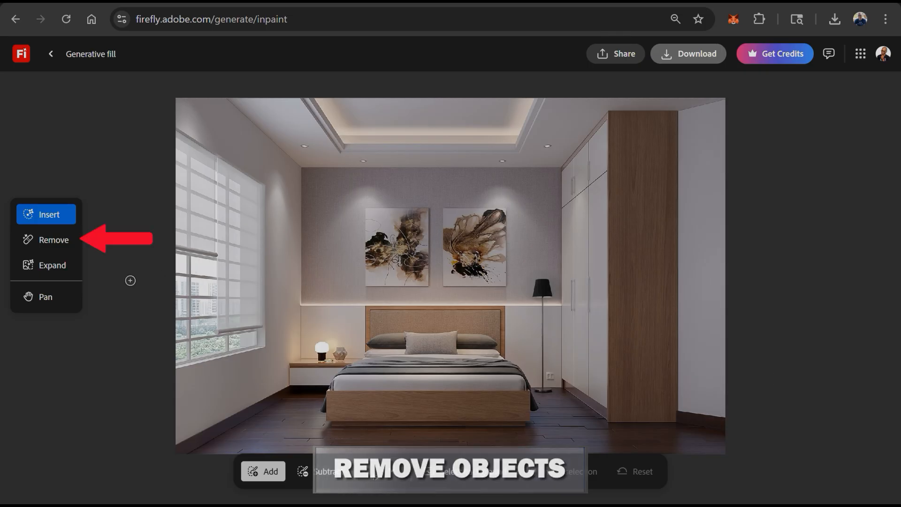
- Brush over both wall paintings above the bed with the Remove tool and remove them
left_click(69, 253)
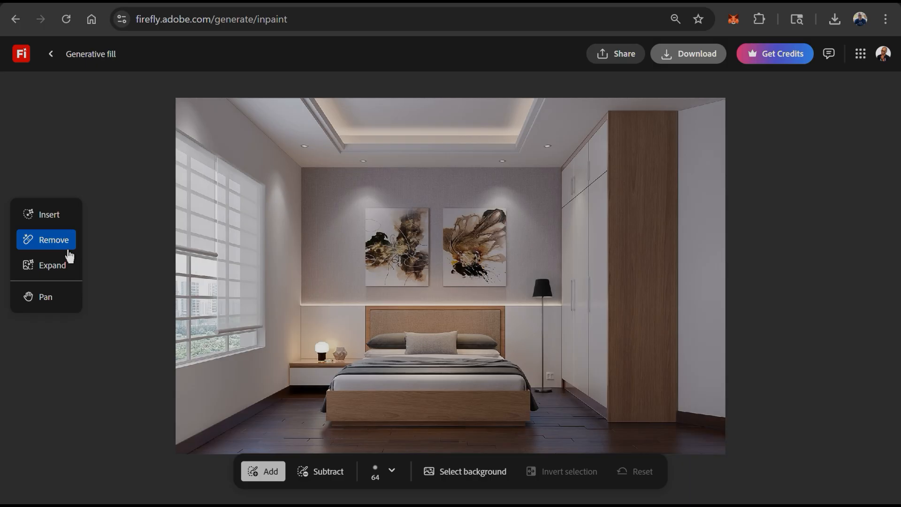
mouse_move(373, 277)
left_mouse_down()
mouse_move(497, 275)
mouse_move(498, 216)
mouse_move(382, 217)
mouse_move(372, 259)
mouse_move(406, 240)
mouse_move(417, 257)
mouse_move(431, 243)
mouse_move(472, 254)
left_mouse_up()
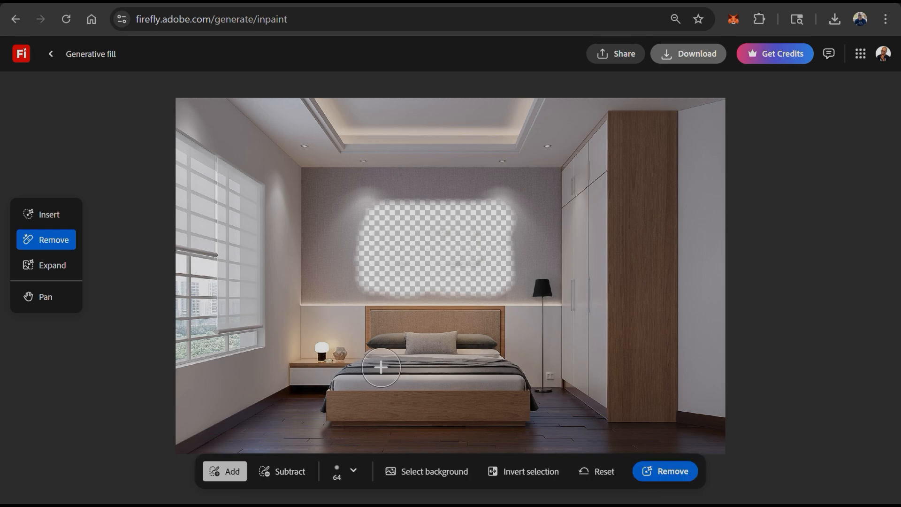
left_click(673, 473)
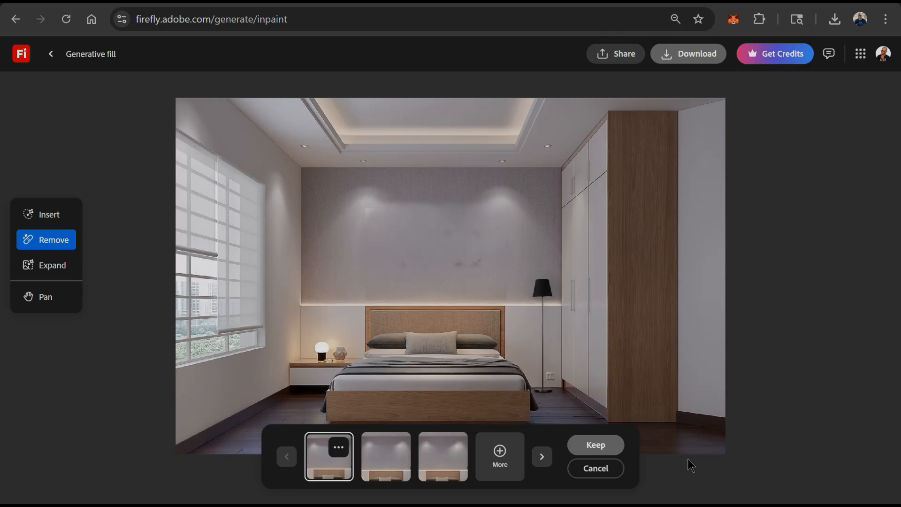
- Compare the cleared-wall variations and keep the second one
left_click(451, 467)
left_click(391, 459)
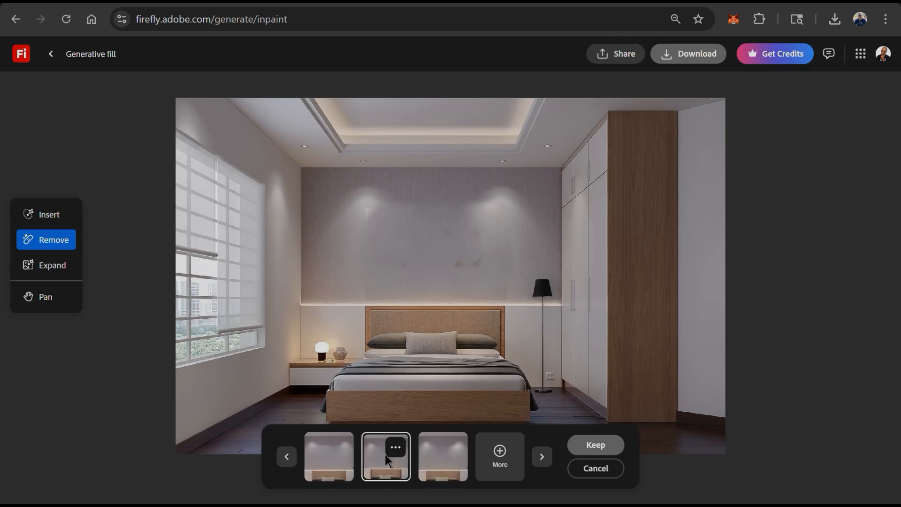
left_click(595, 446)
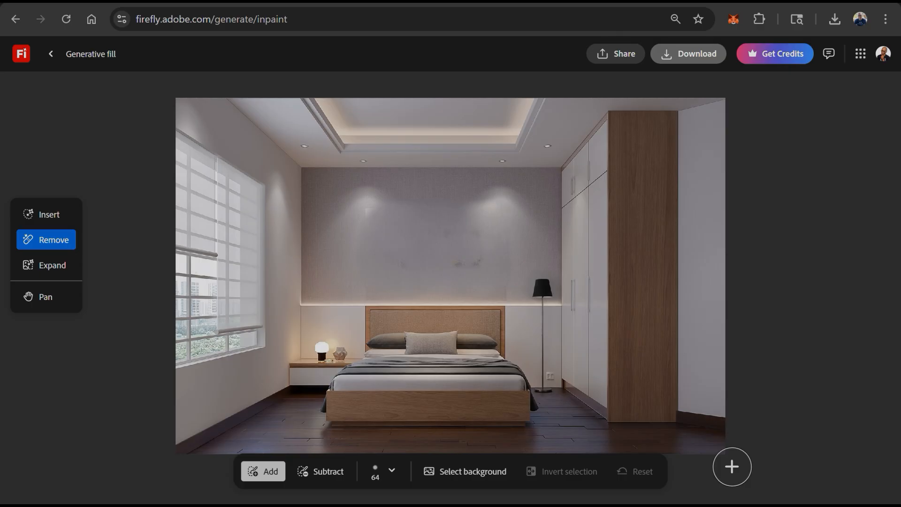
- Paint an Insert area on the empty wall above the bed and generate "Add a painting of a zebra" there
left_click(68, 225)
mouse_move(371, 210)
left_mouse_down()
mouse_move(399, 220)
mouse_move(382, 213)
left_mouse_up()
mouse_move(439, 254)
left_mouse_down()
mouse_move(479, 259)
mouse_move(477, 275)
mouse_move(436, 282)
mouse_move(421, 269)
left_mouse_up()
left_click(451, 448)
type("Ad")
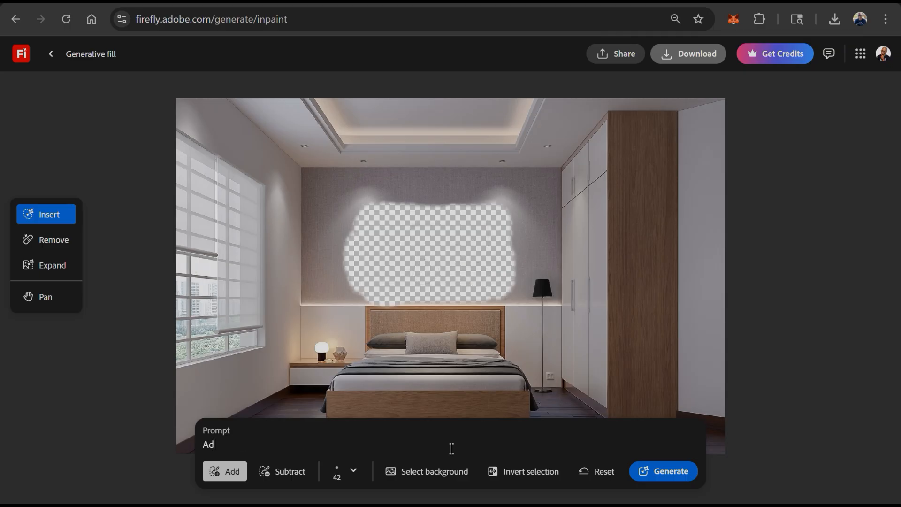
type("d a painting of a zebra")
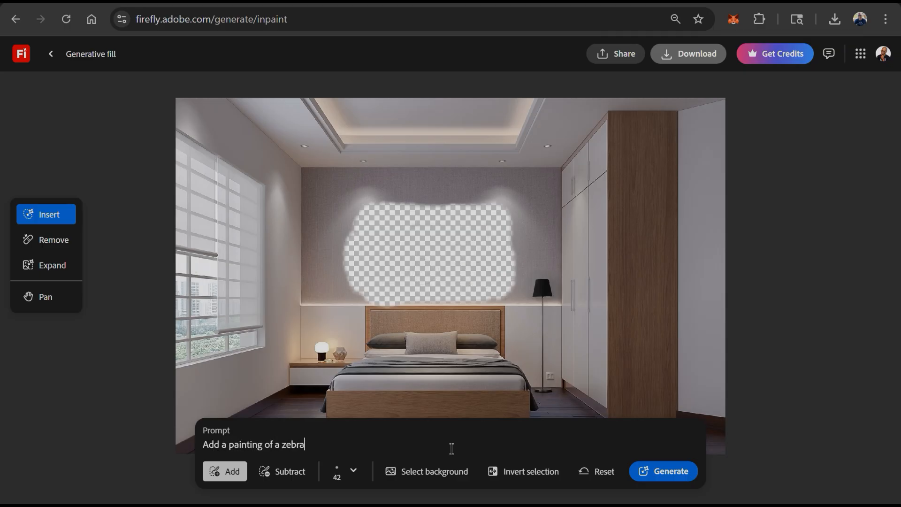
key("Return")
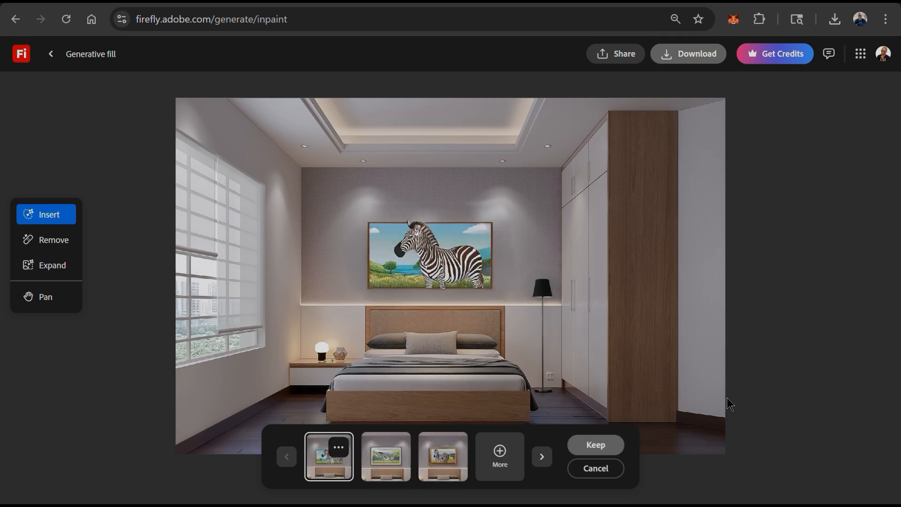
- Compare the zebra painting variations and keep the second one with the black-and-white frame
left_click(395, 466)
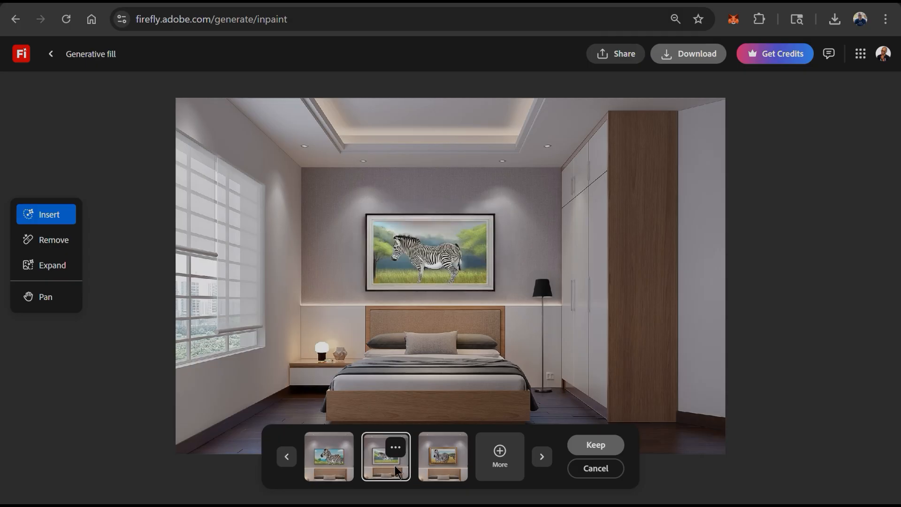
left_click(449, 475)
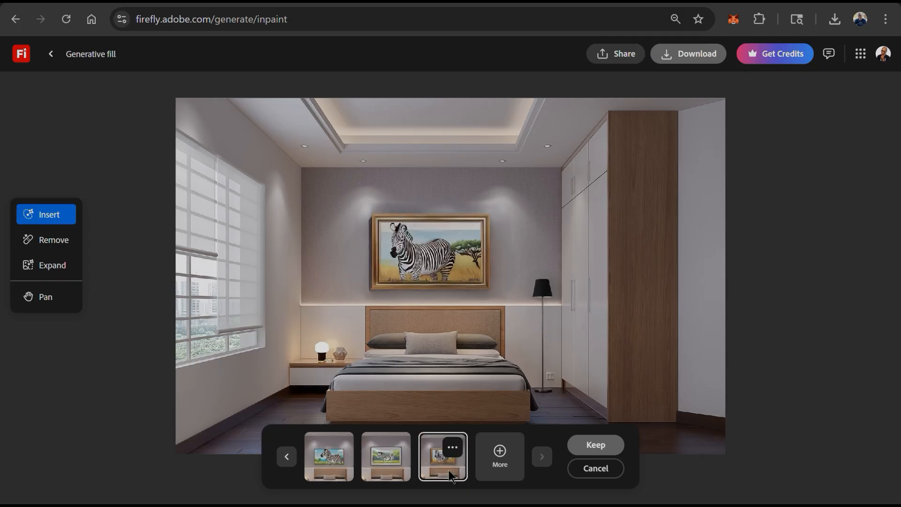
left_click(378, 458)
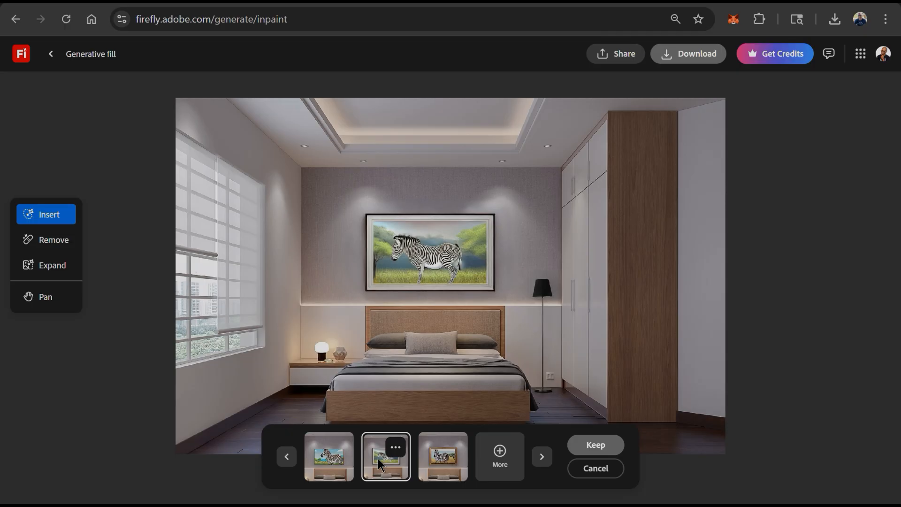
left_click(594, 454)
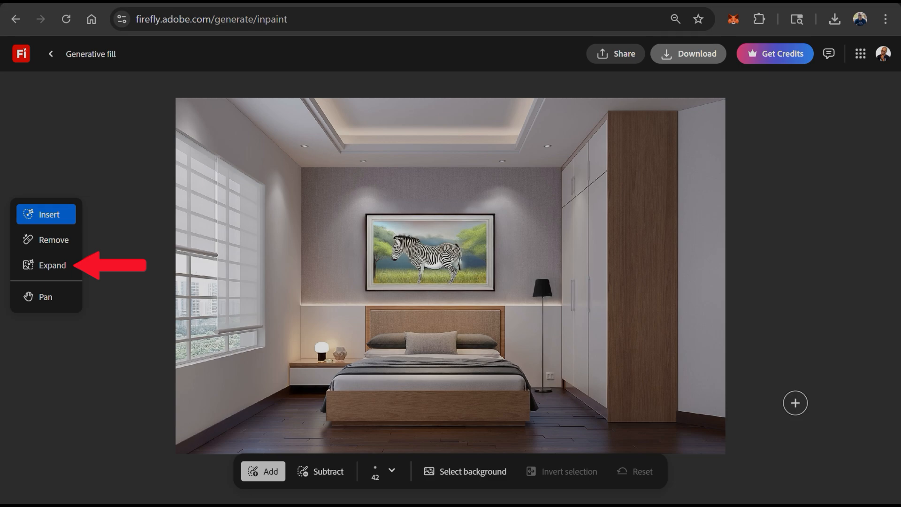
- Expand the image canvas downward in freeform to add an empty strip below the bedroom floor
left_click(57, 275)
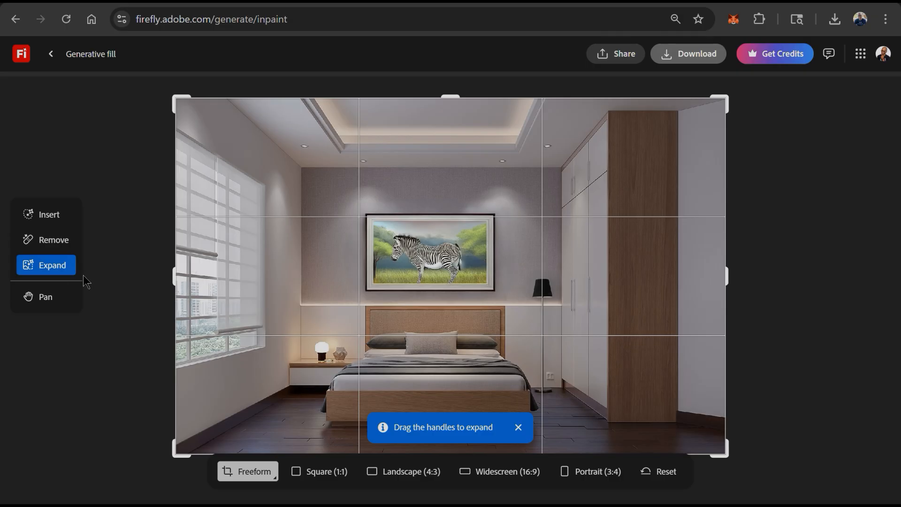
scroll(474, 277, "down", 1)
scroll(474, 277, "down", 1)
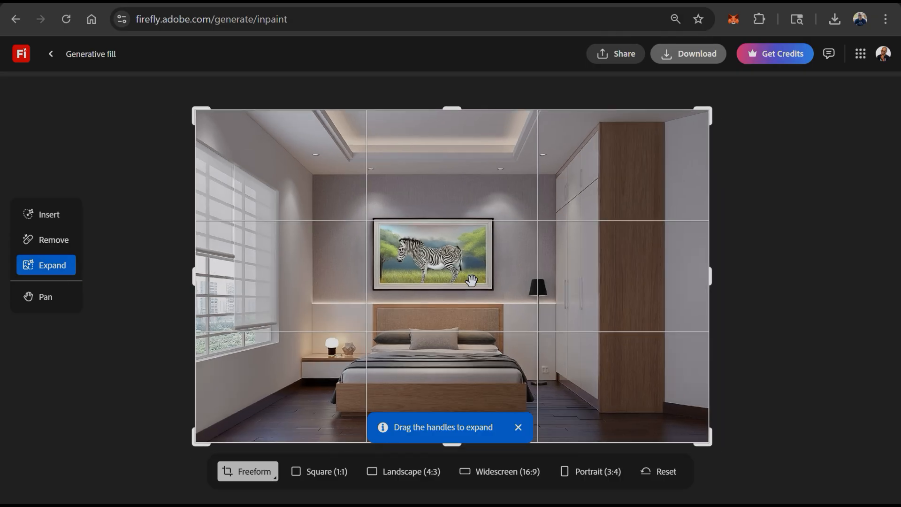
left_click_drag(458, 443, 460, 500)
scroll(751, 256, "down", 3)
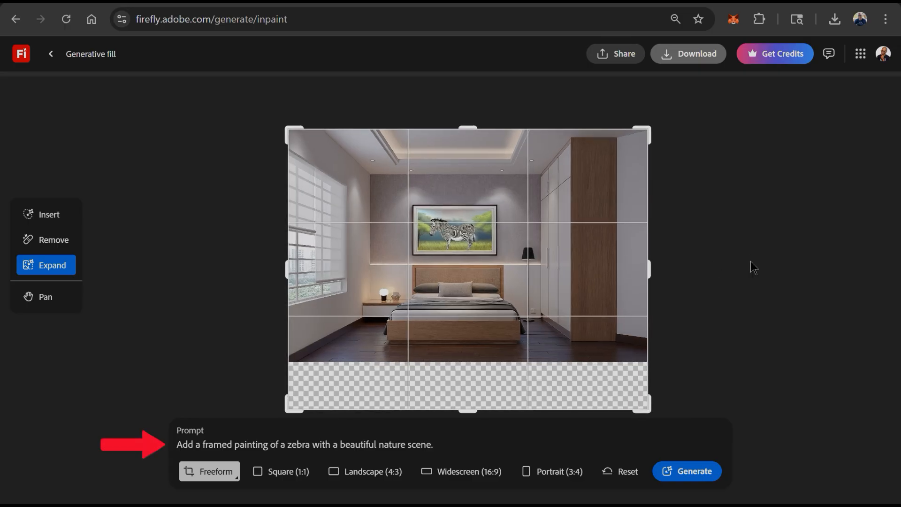
- Replace the prompt with "Add a grey rug to the floor" and generate the expanded area
triple_click(418, 445)
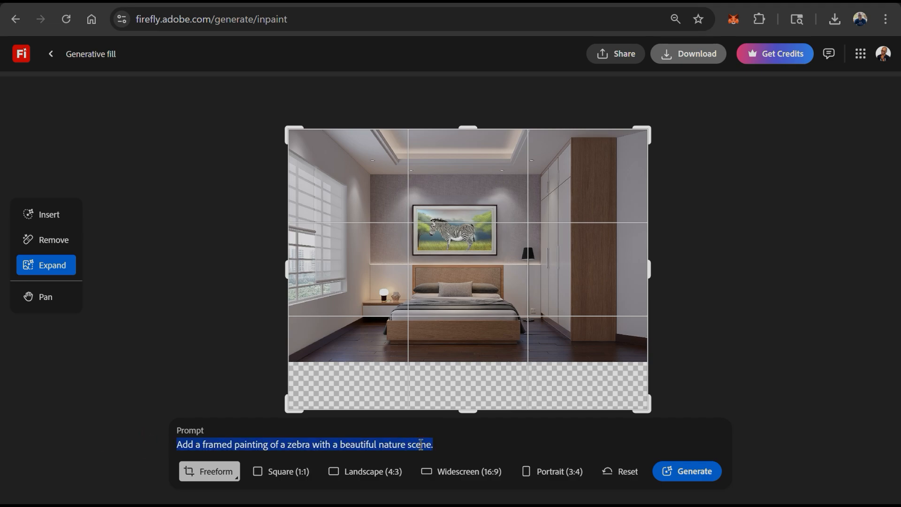
type("Add a")
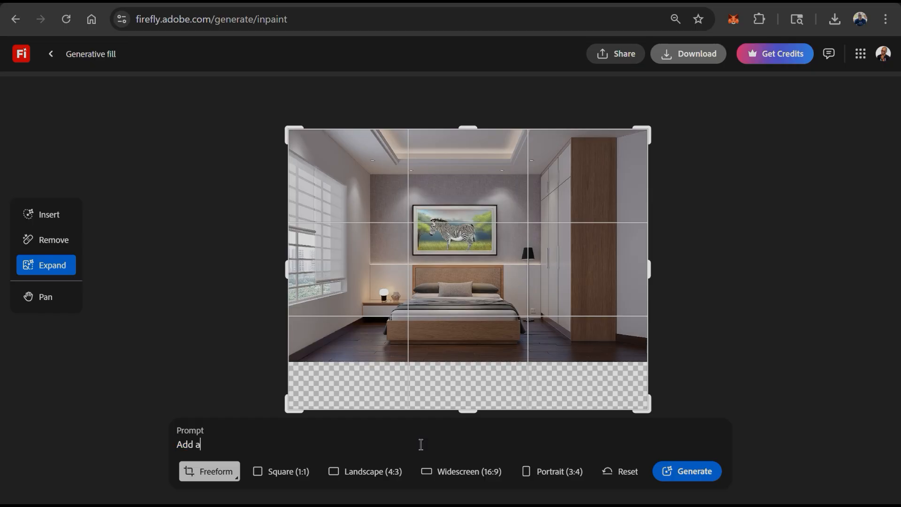
type(" grey rug to the floor")
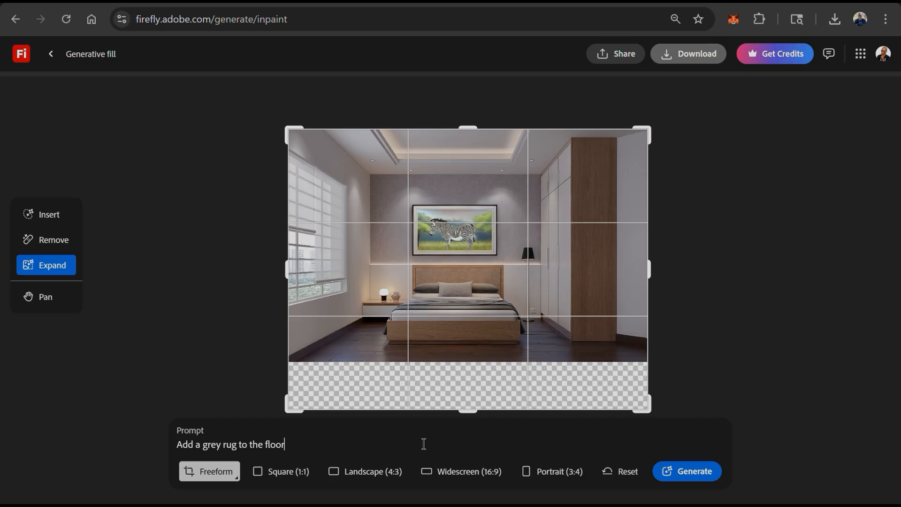
left_click(684, 480)
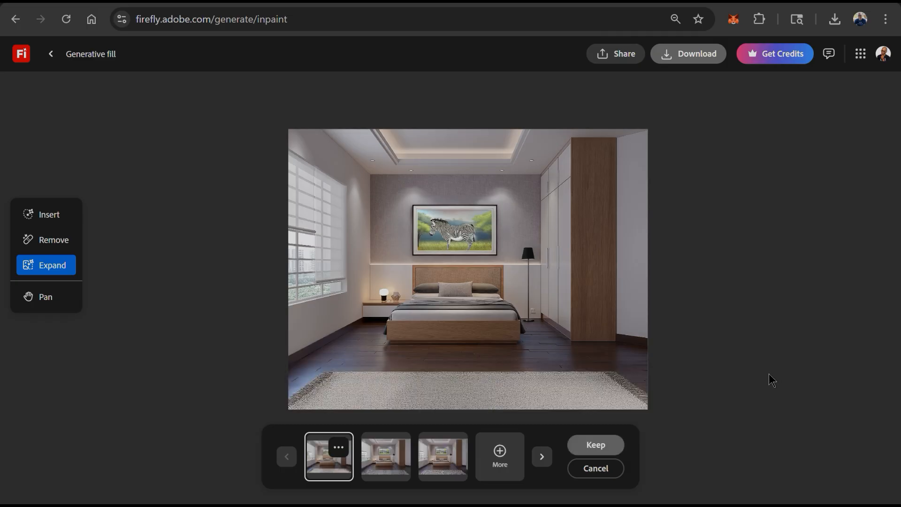
- Compare the rug variations, keep the second one with the striped grey rug, and download the finished bedroom image
left_click(388, 461)
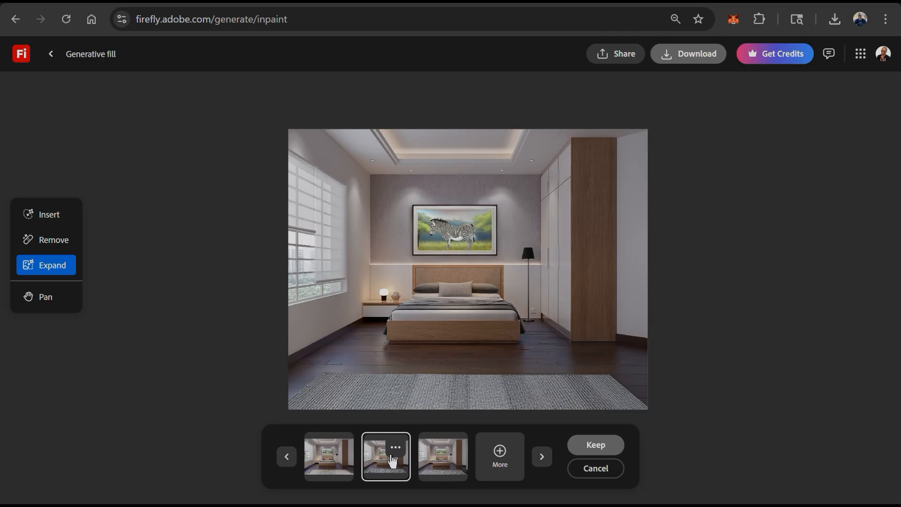
left_click(458, 461)
left_click(407, 462)
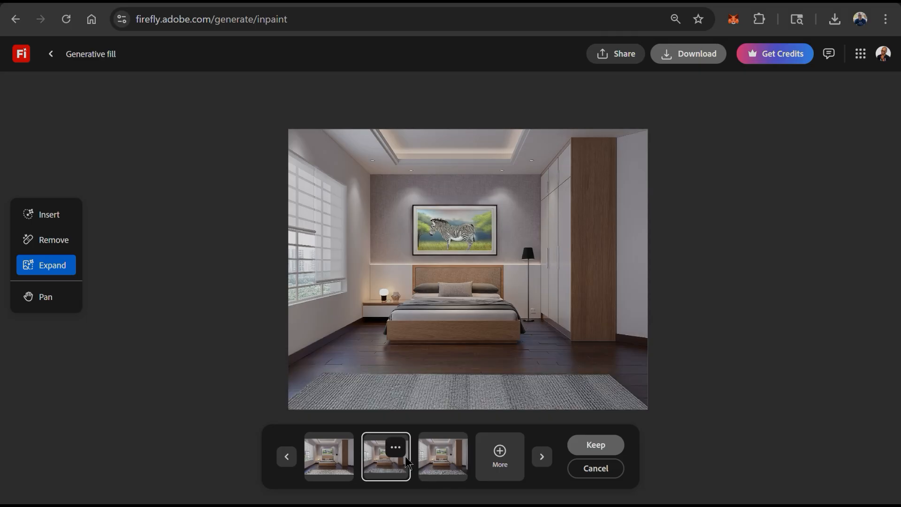
left_click(596, 445)
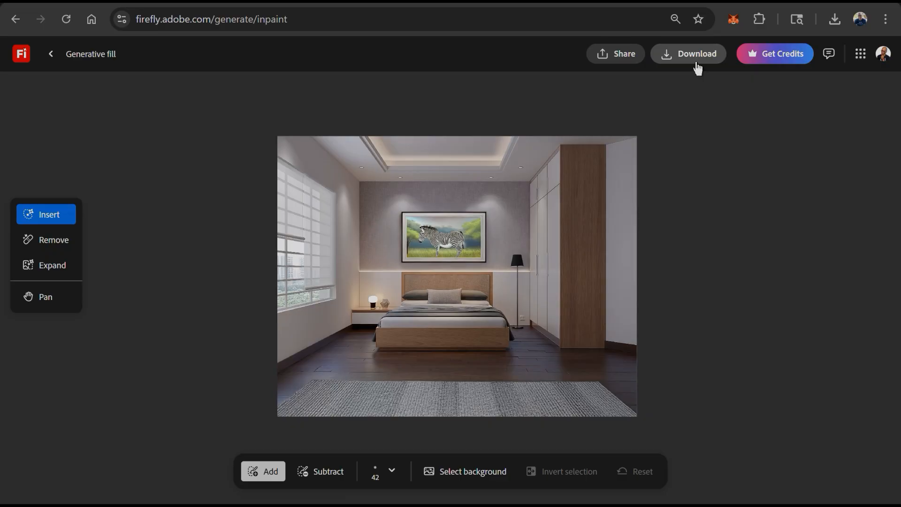
left_click(695, 60)
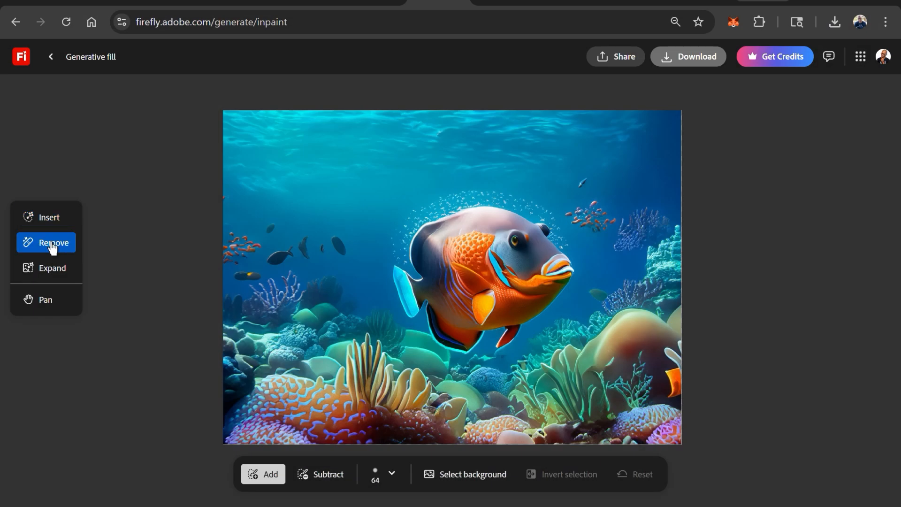
- Expand the underwater shark image's canvas rightward in freeform and generate the empty area with the prompt "Add large shark"
mouse_move(389, 281)
left_mouse_down()
mouse_move(455, 339)
mouse_move(499, 339)
mouse_move(557, 287)
mouse_move(532, 231)
mouse_move(486, 215)
mouse_move(418, 248)
mouse_move(484, 202)
mouse_move(462, 333)
mouse_move(477, 272)
mouse_move(516, 277)
left_mouse_up()
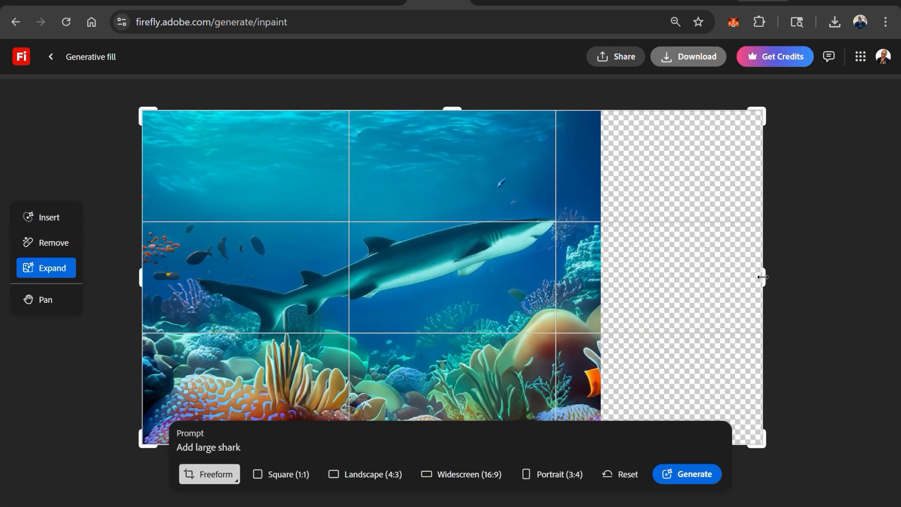
left_click(708, 482)
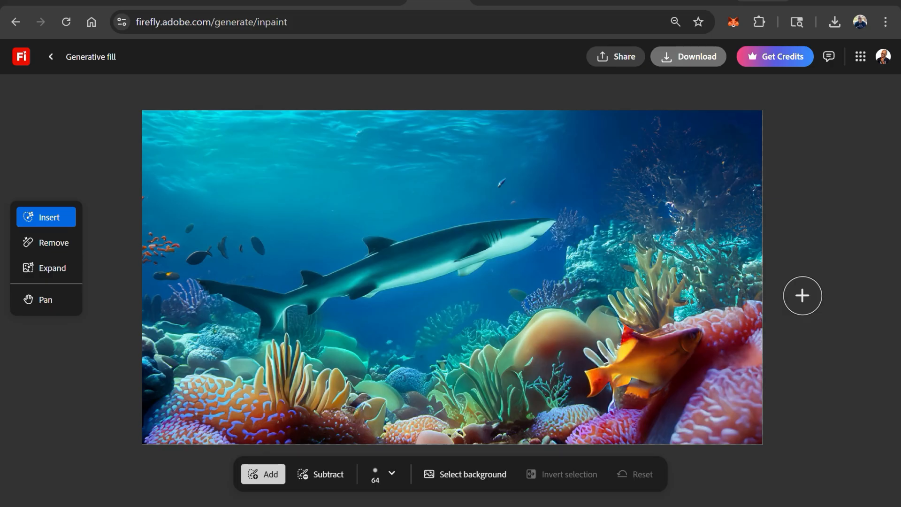
- Select the background of the underwater scene and generate a replacement with the prompt "Change to blue sky with clouds"
left_click(480, 484)
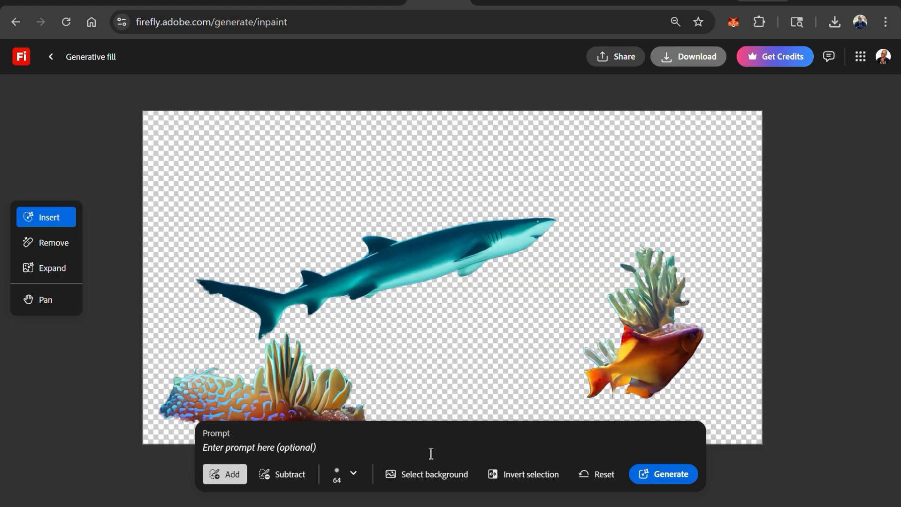
type("Change to blue sky with clouds")
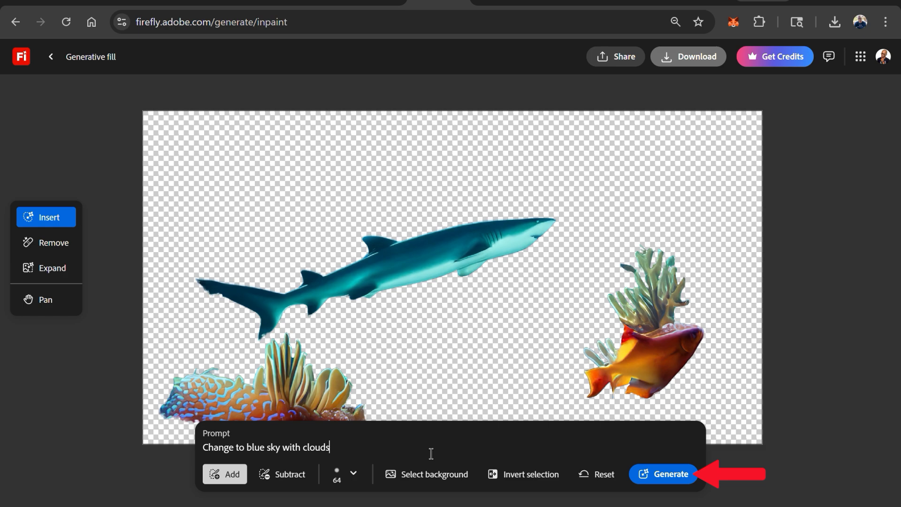
left_click(675, 481)
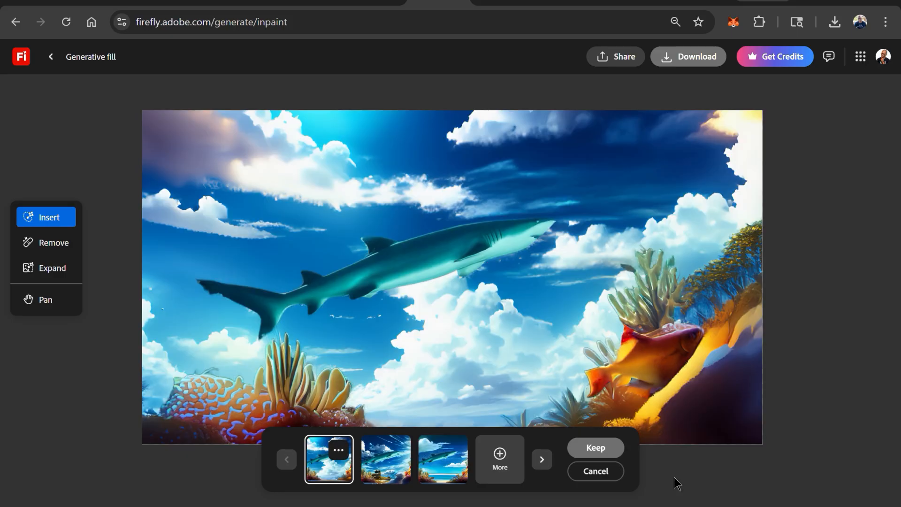
- Compare the three cloudy sky background variations and keep the first one
left_click(386, 463)
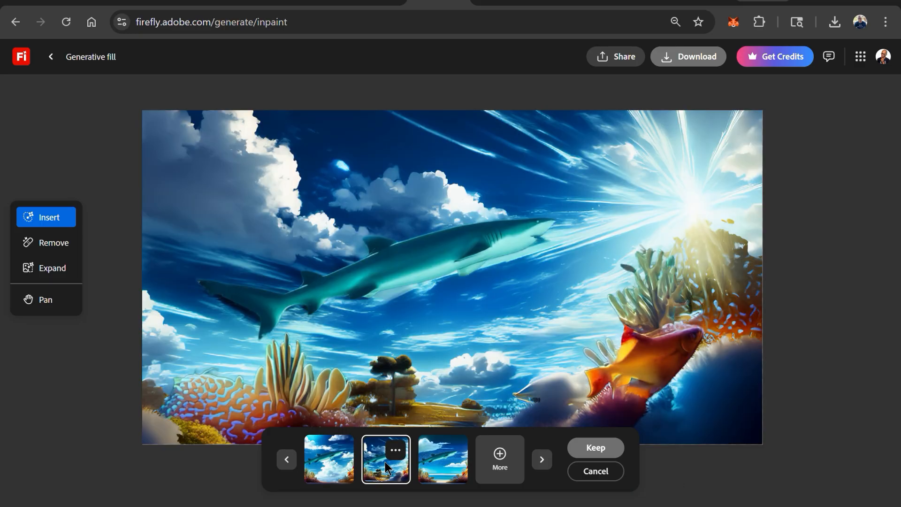
left_click(448, 462)
left_click(334, 462)
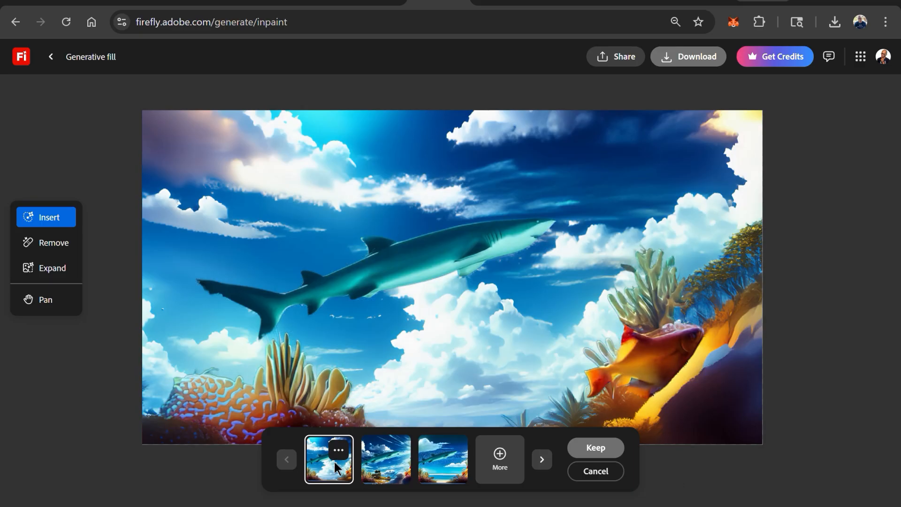
left_click(597, 448)
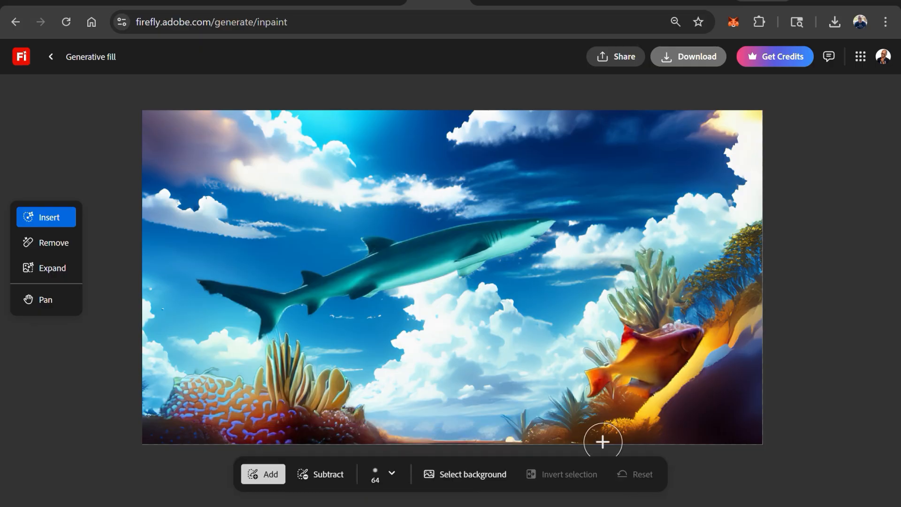